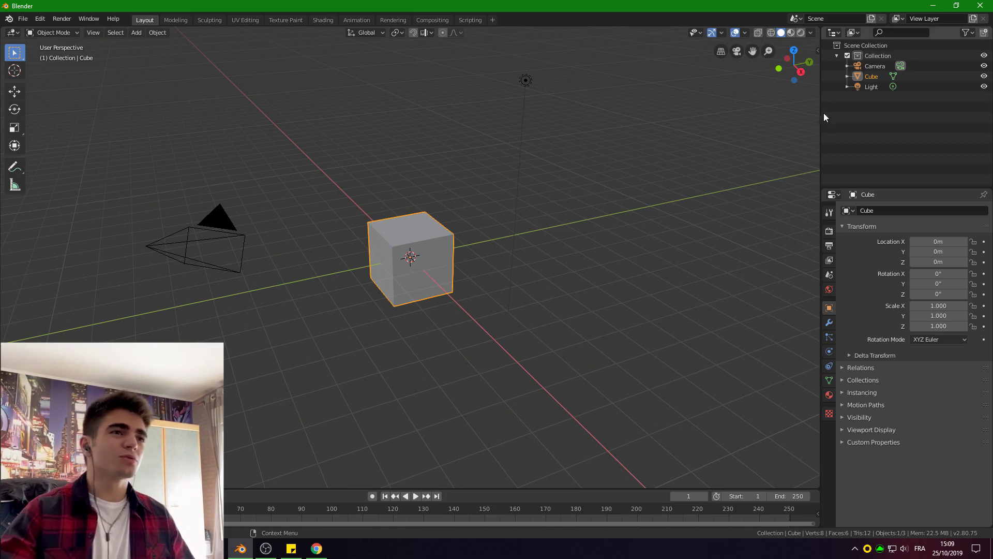
Add a UV sphere to the cube's mesh in Edit Mode, move it over the cube's upper corner, and return to Object Mode
scroll(478, 274, "up", 2)
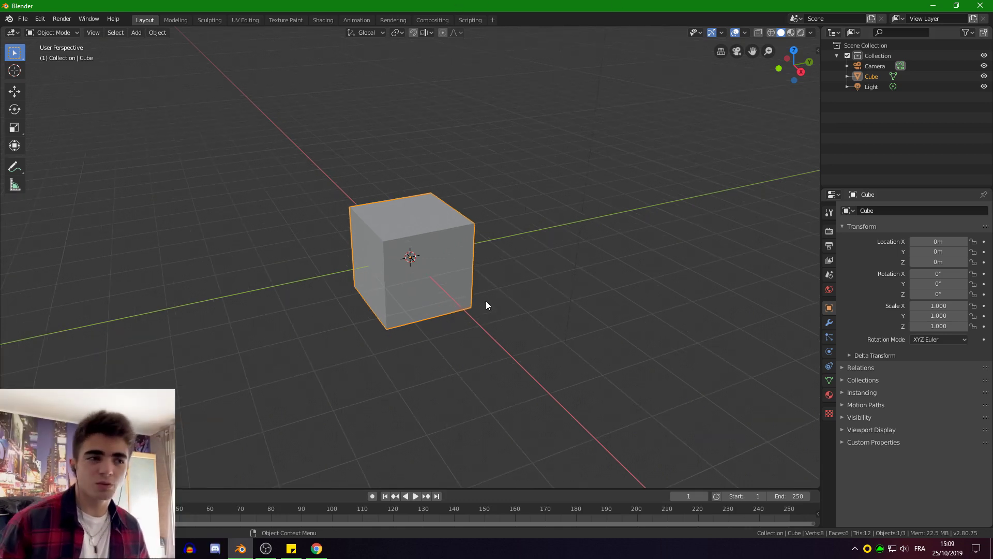
scroll(411, 265, "down", 1)
scroll(411, 263, "up", 1)
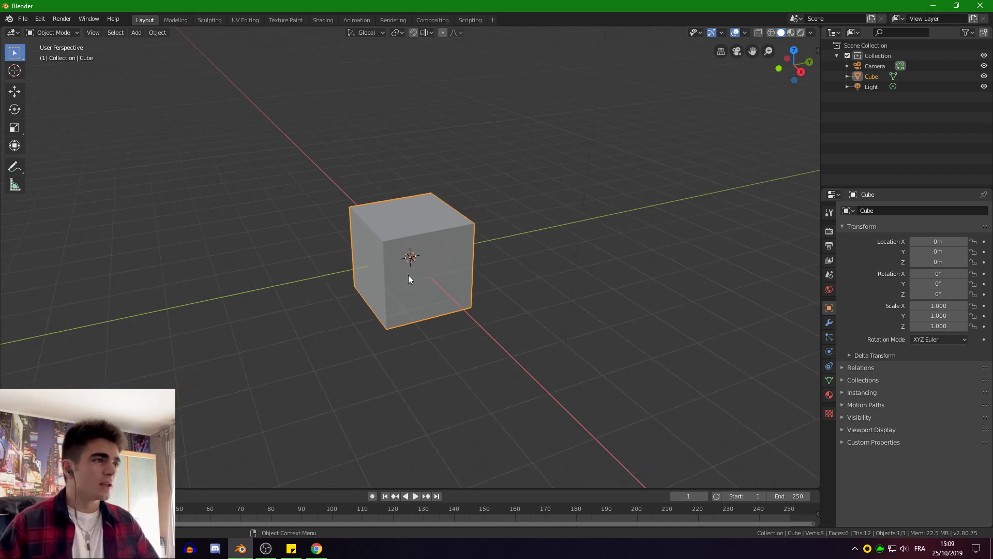
key("Tab")
scroll(307, 234, "up", 1)
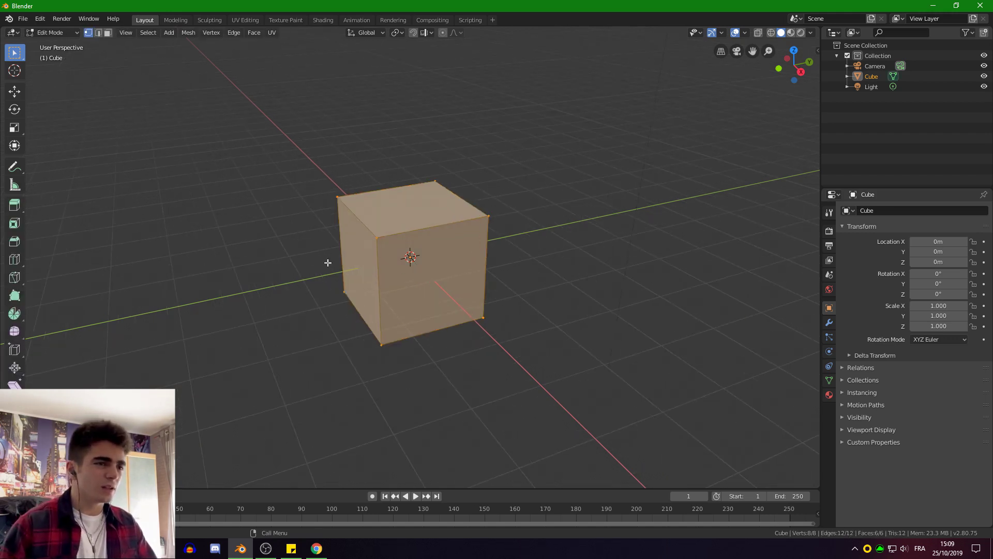
key("shift+a")
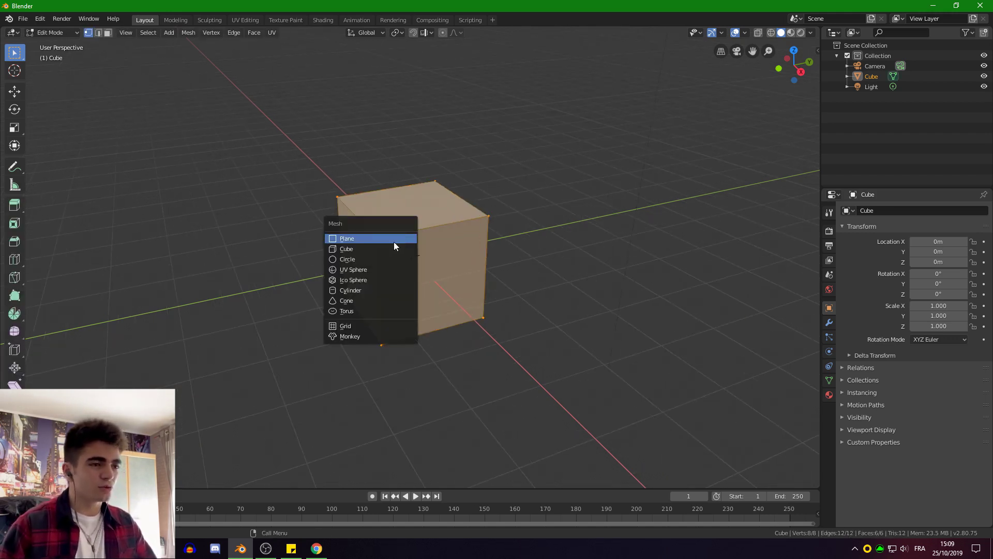
left_click(353, 270)
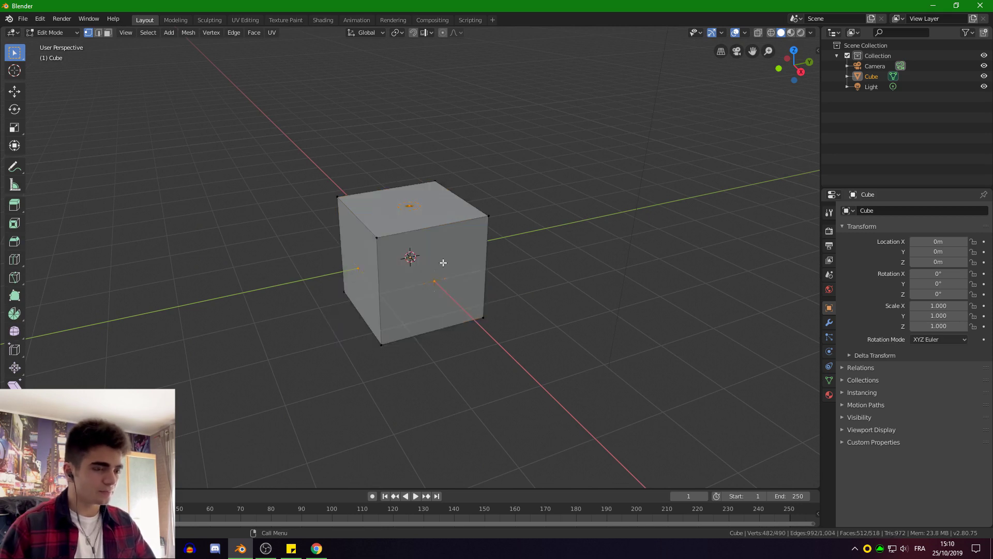
key("g")
left_click(367, 201)
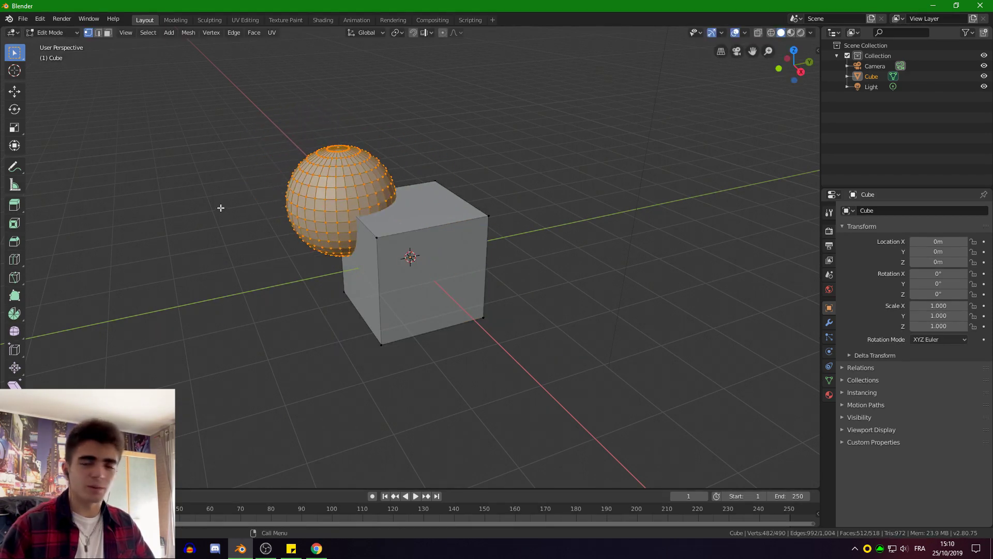
key("Tab")
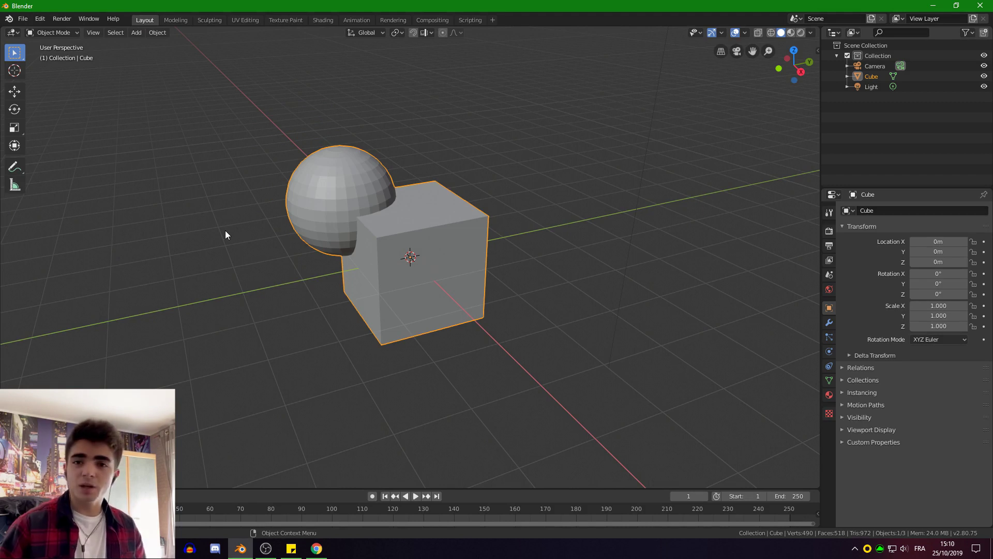
Move the combined cube and sphere object slightly, to about X 0.004 m, Y 0.009 m and Z 0 m
key("g")
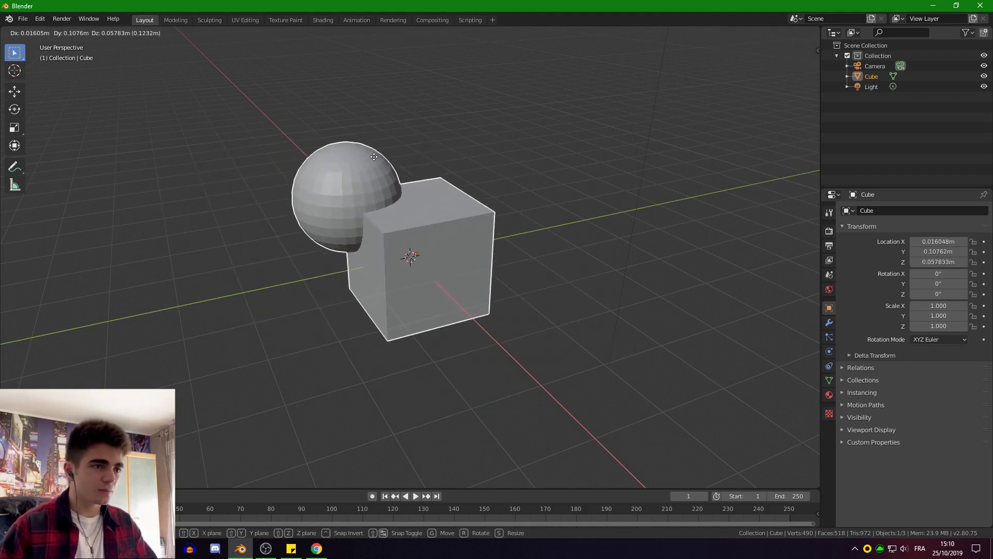
left_click(371, 166)
middle_click_drag(310, 311, 498, 262)
middle_click_drag(496, 211, 414, 242)
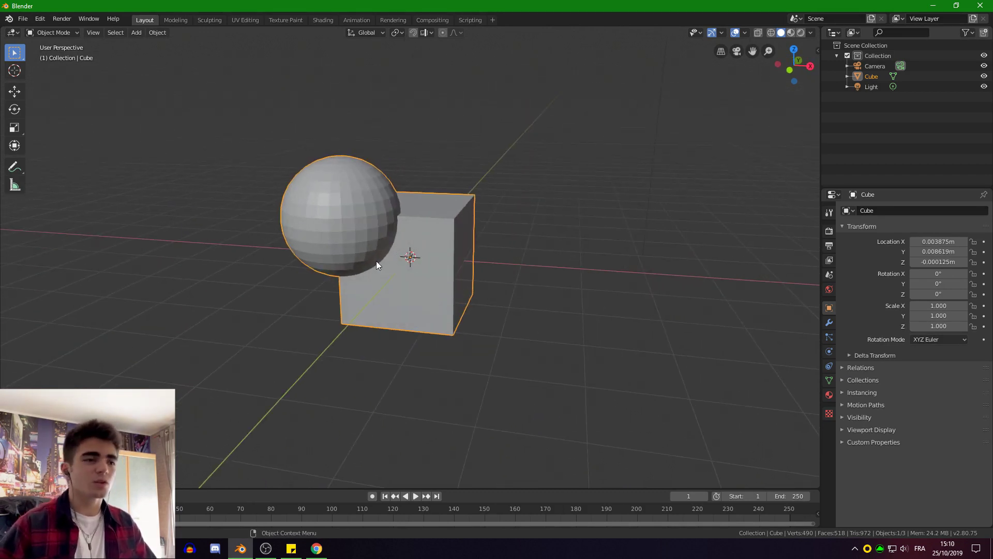
middle_click_drag(330, 242, 448, 207)
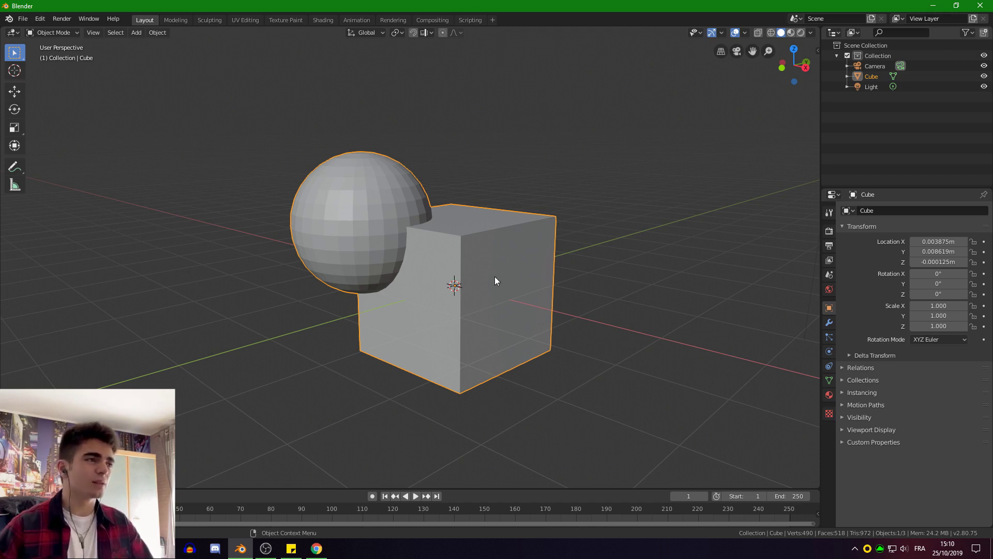
mouse_move(542, 282)
middle_mouse_down()
mouse_move(530, 269)
mouse_move(559, 275)
mouse_move(547, 277)
middle_mouse_up()
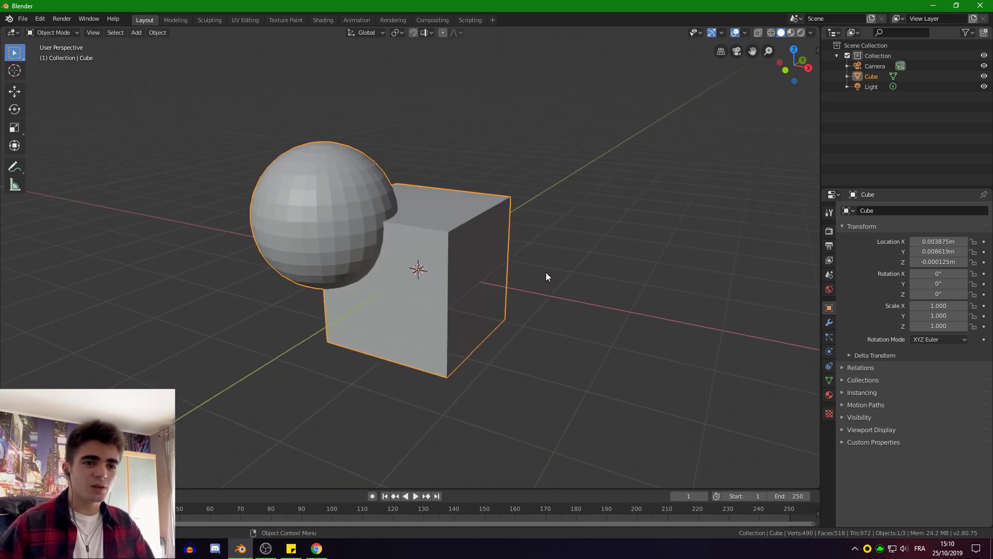
Add a Subdivision Surface modifier to the combined object and set its viewport subdivisions to 3
left_click_drag(819, 200, 707, 202)
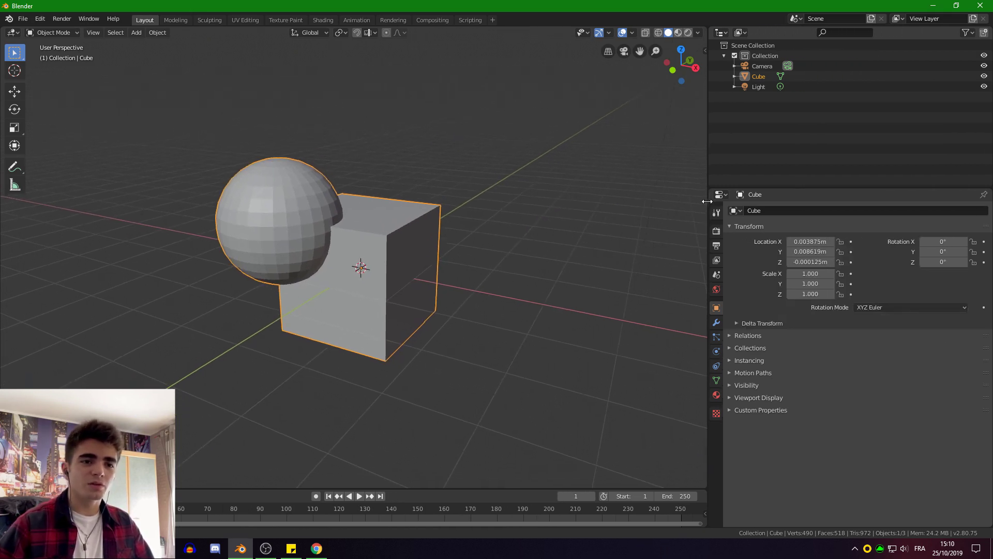
left_click(716, 323)
left_click(754, 210)
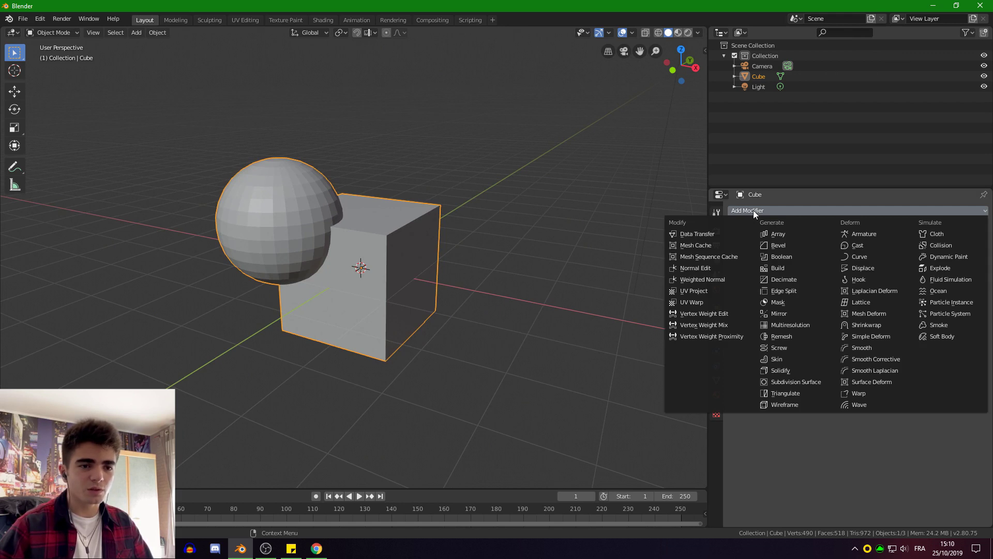
left_click(787, 383)
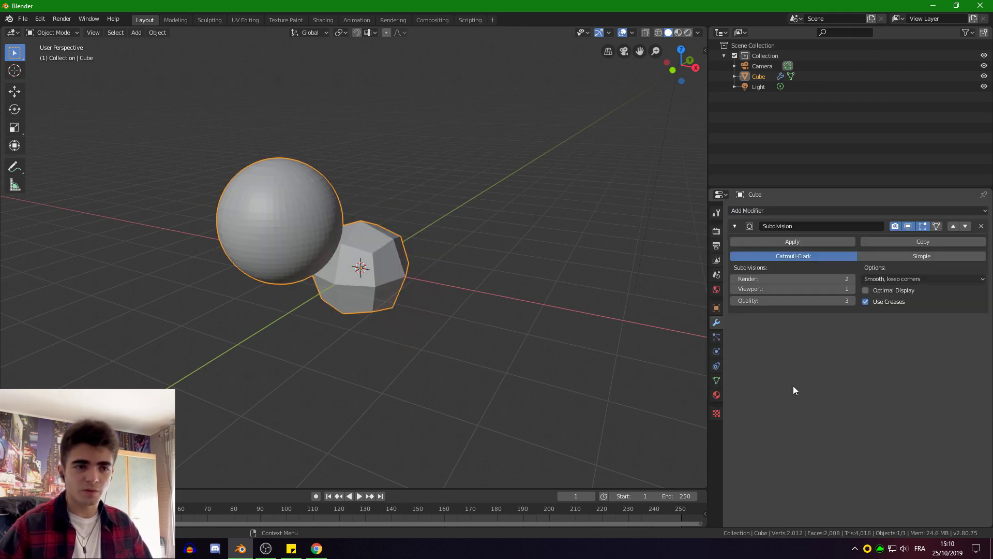
left_click(854, 287)
left_click(854, 288)
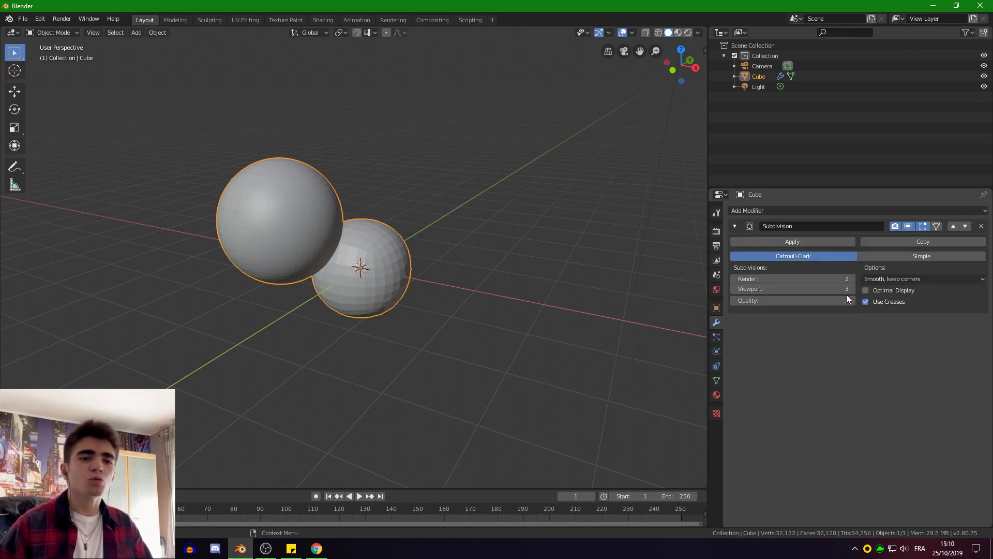
scroll(331, 263, "up", 3)
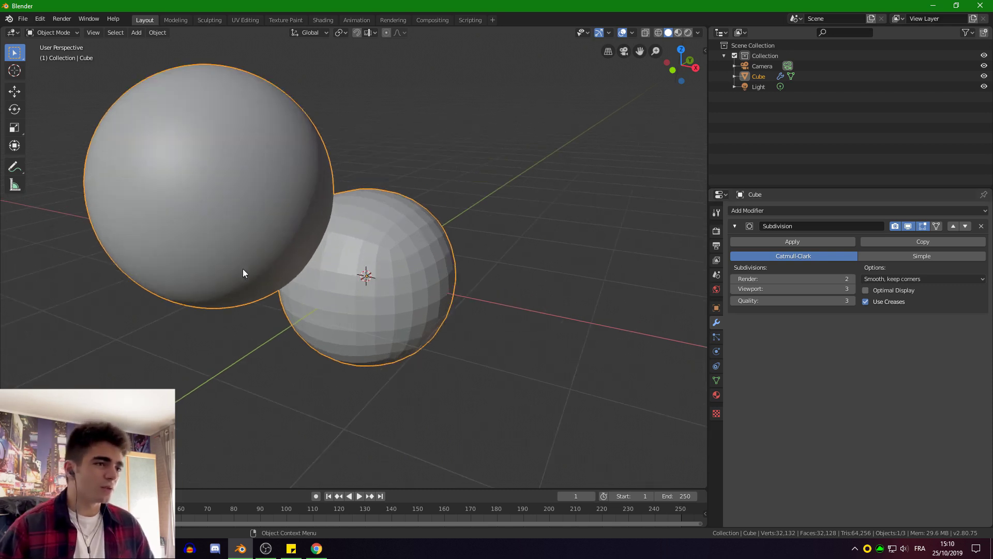
middle_click_drag(243, 269, 339, 277)
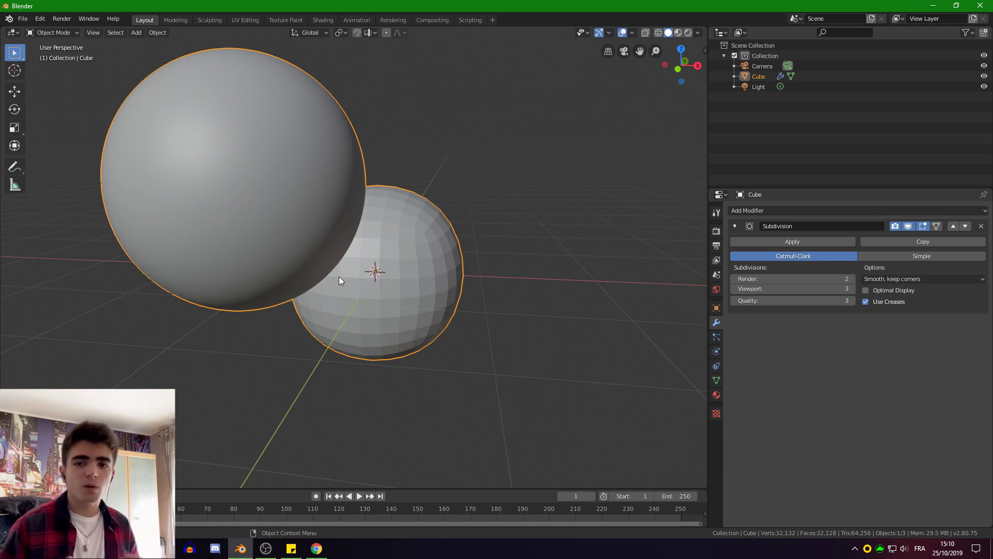
Remove the Subdivision modifier from the combined cube and sphere object
left_click(982, 227)
scroll(461, 308, "down", 4)
middle_click_drag(462, 308, 528, 306)
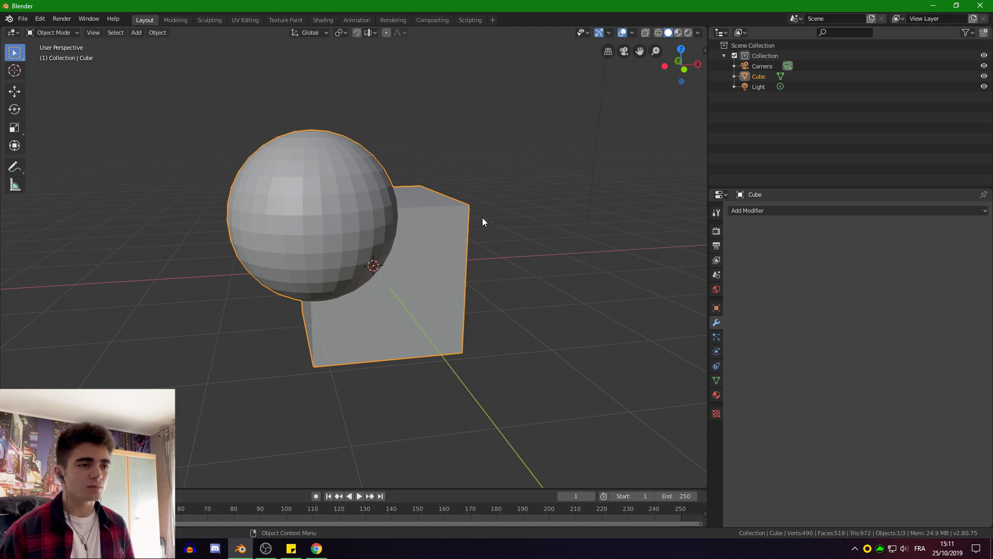
Enter Edit Mode and select all of the cube's linked geometry, leaving the sphere unselected
left_click(51, 32)
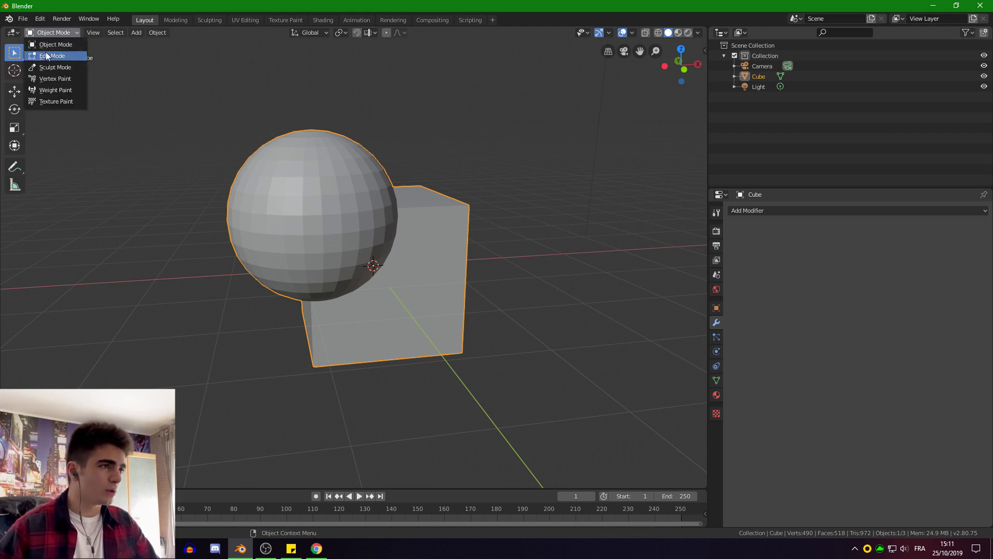
left_click(46, 52)
middle_click_drag(149, 72, 395, 114)
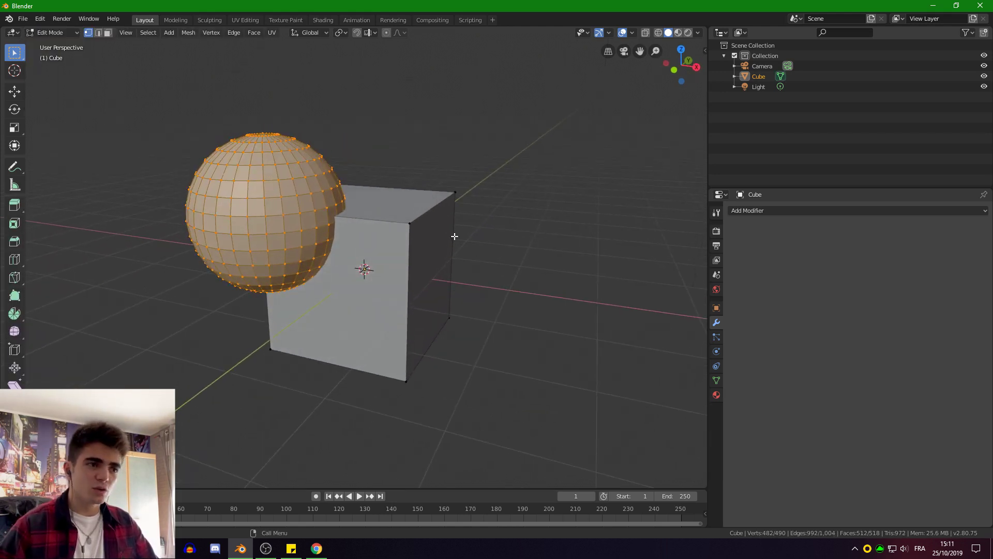
left_click(411, 221)
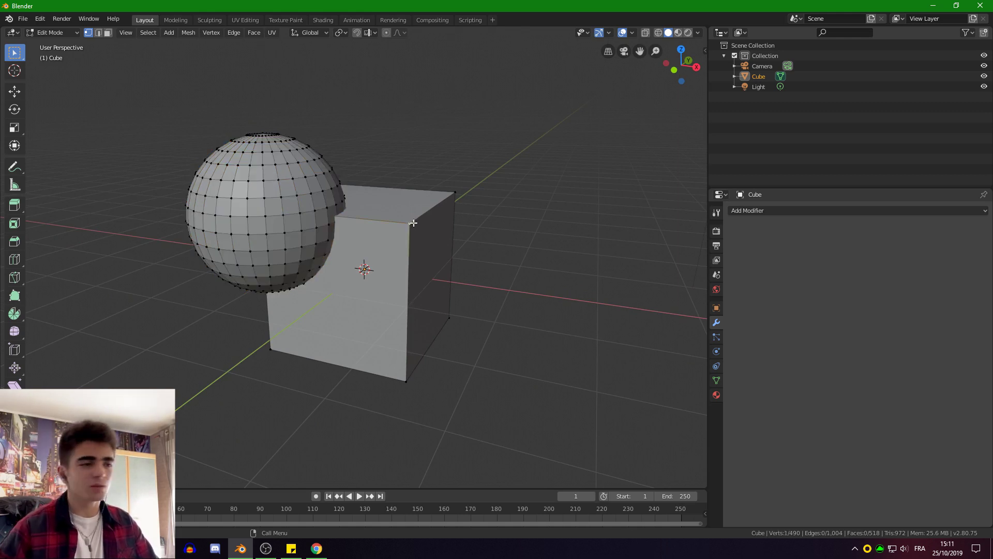
middle_click_drag(444, 260, 389, 228)
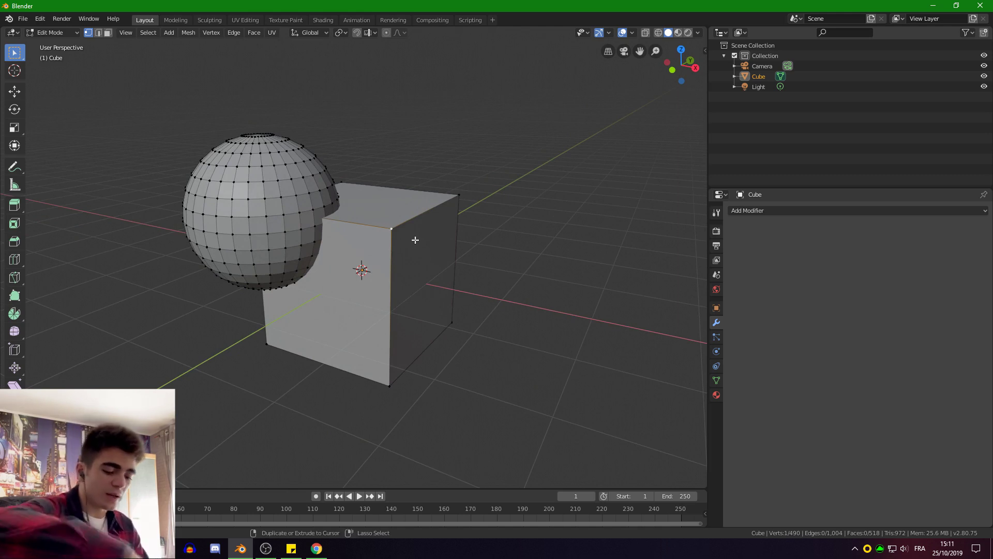
key("l")
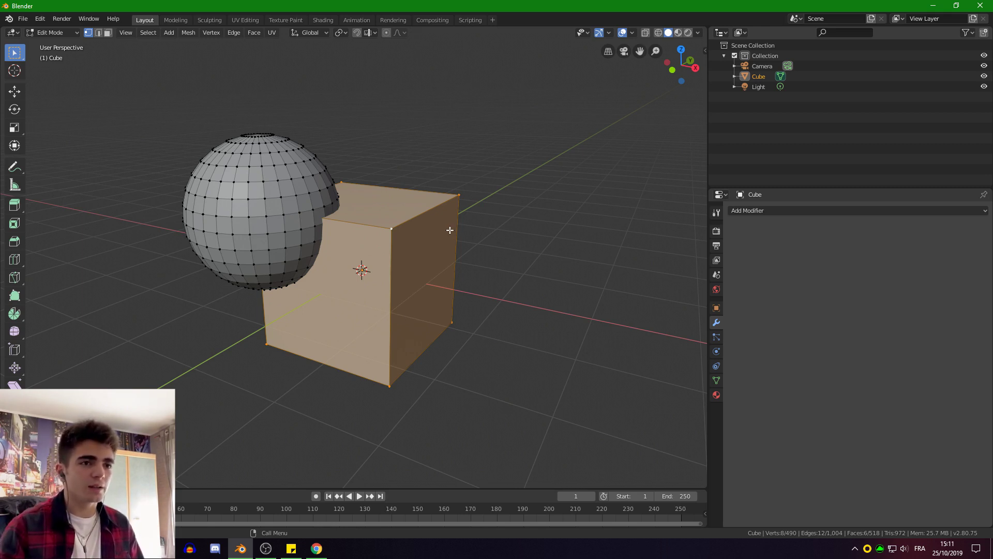
Show the viewport sidebar and start the Shortcut VUr input display
key("n")
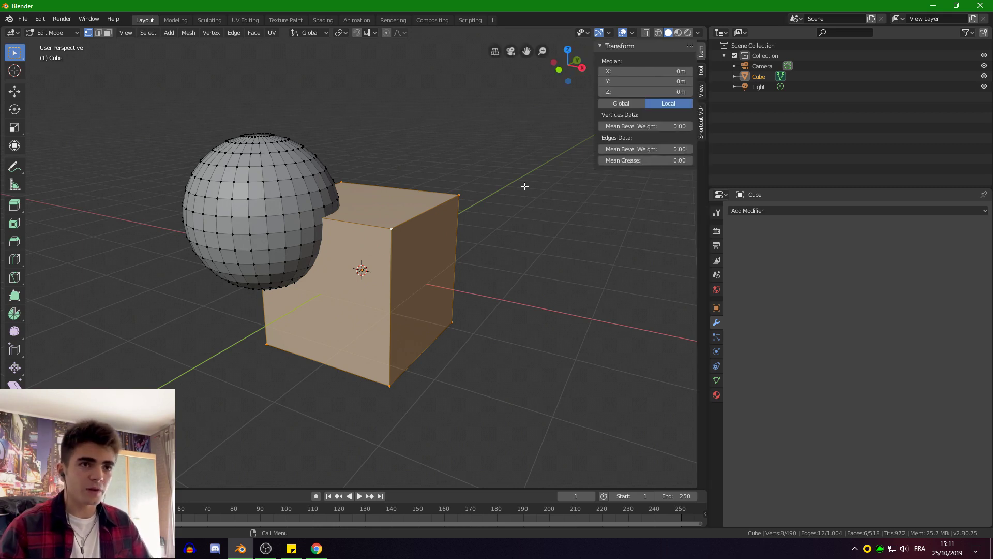
left_click(694, 115)
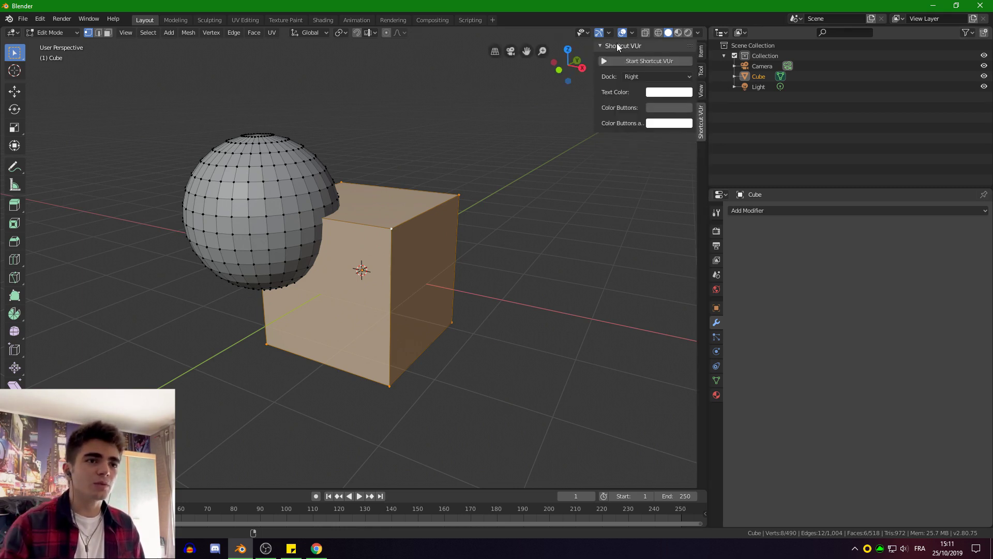
left_click(657, 62)
Set the Mean Crease of the cube's selected edges to 1 and inspect them up close
left_click(702, 51)
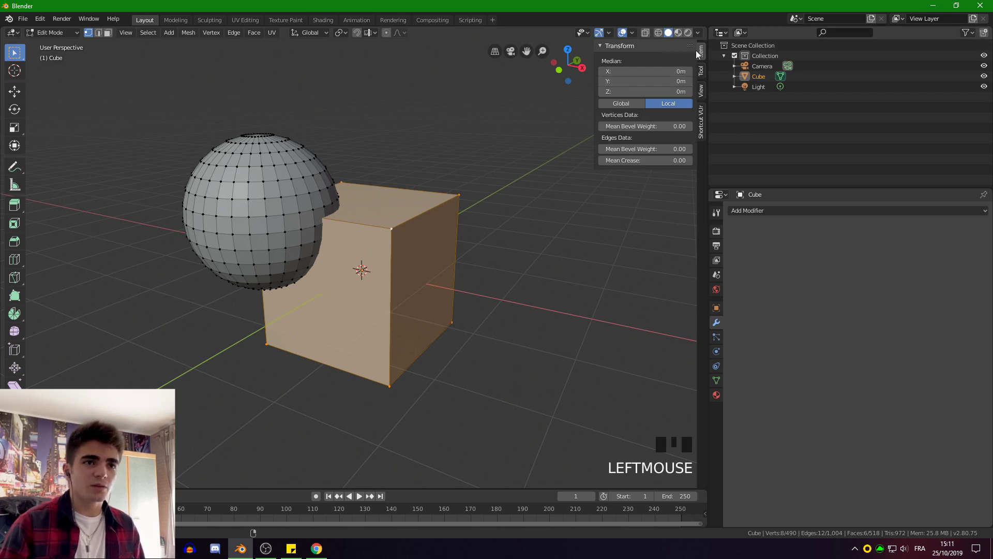
left_click(615, 48)
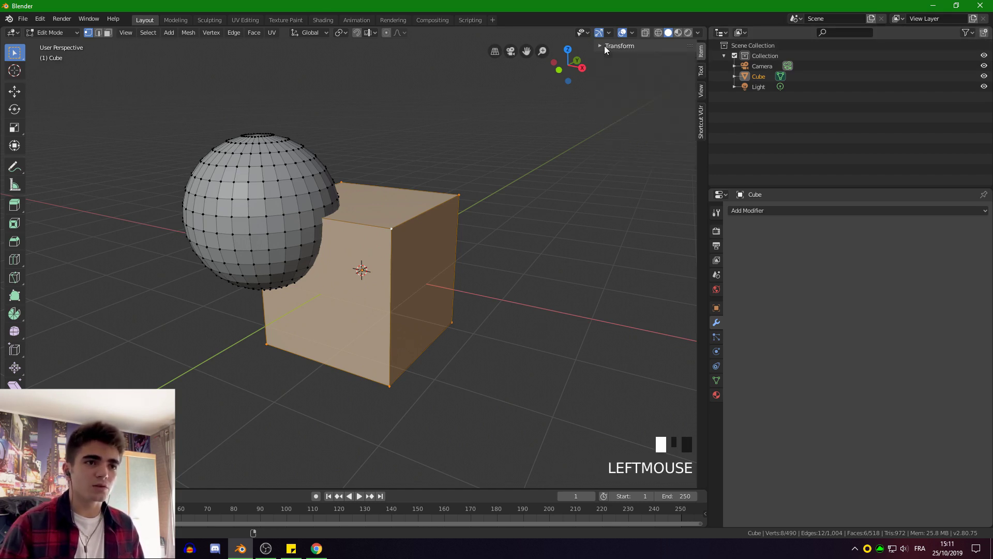
left_click(616, 47)
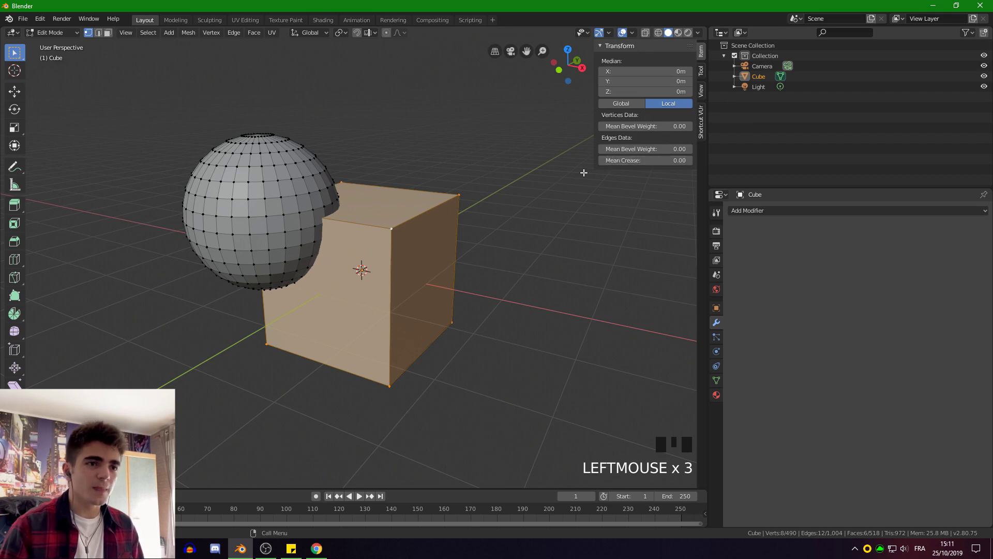
left_click(640, 162)
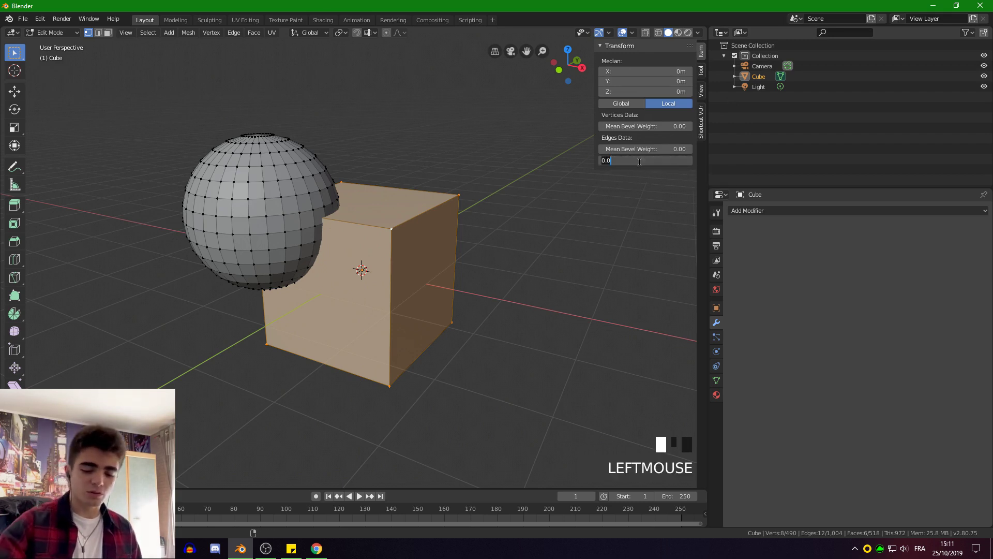
type("1")
key("Return")
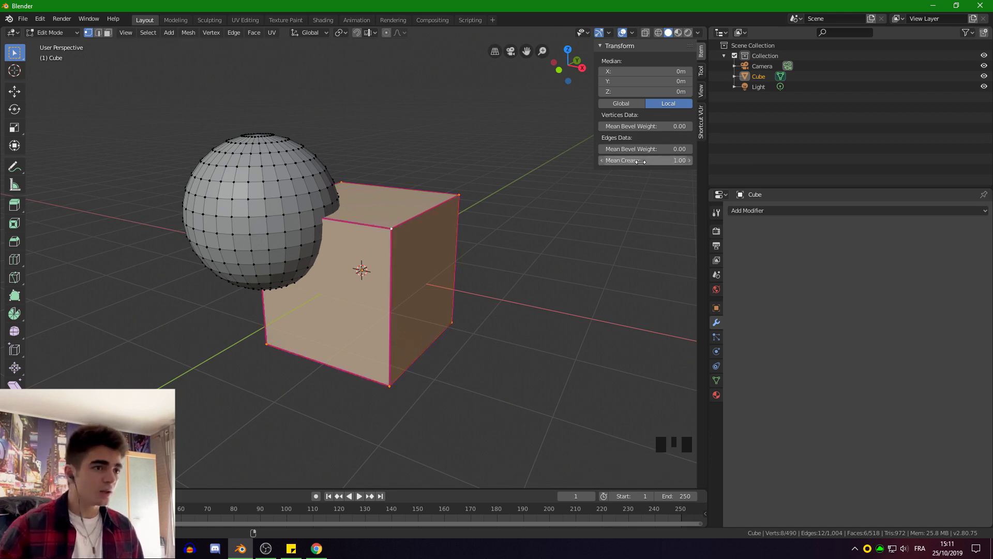
scroll(435, 192, "up", 5)
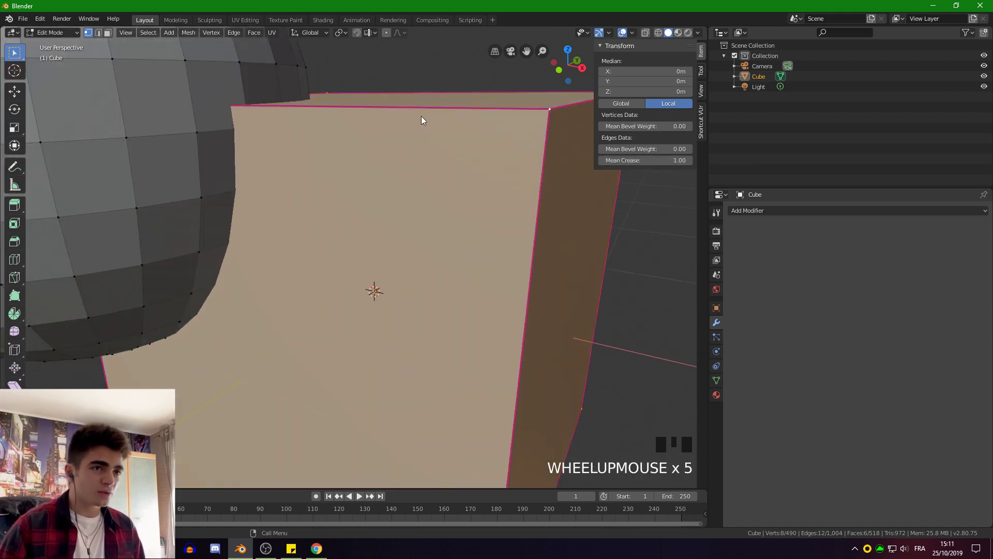
middle_click_drag(421, 117, 390, 160)
scroll(393, 184, "down", 3)
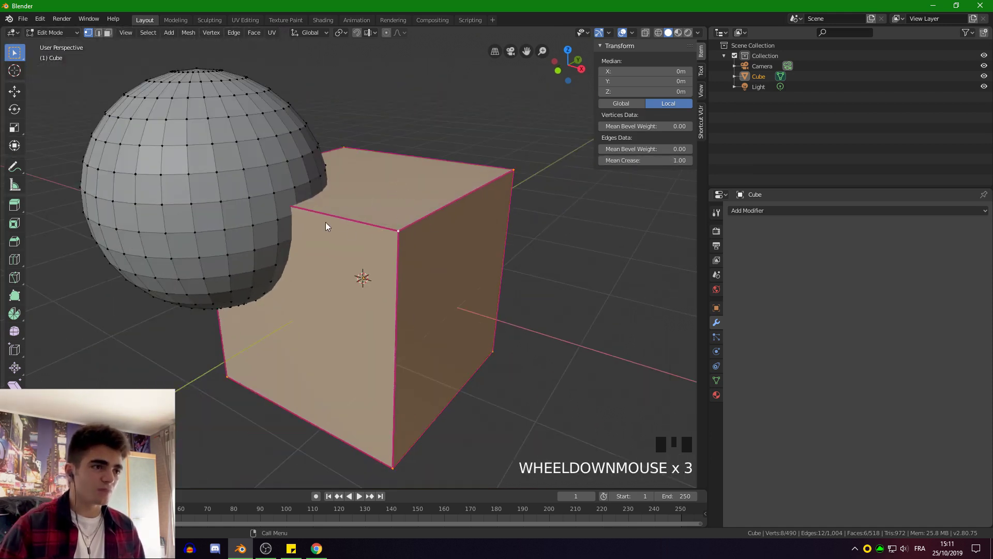
scroll(414, 248, "down", 1)
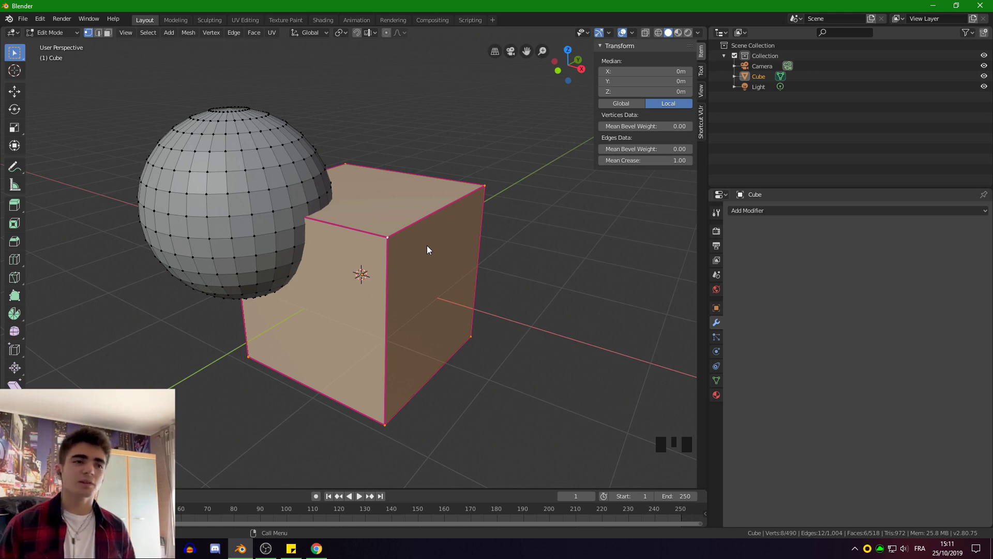
Return the combined cube and sphere object to Object Mode and hide the viewport sidebar
scroll(425, 259, "up", 1)
middle_click_drag(423, 268, 361, 171)
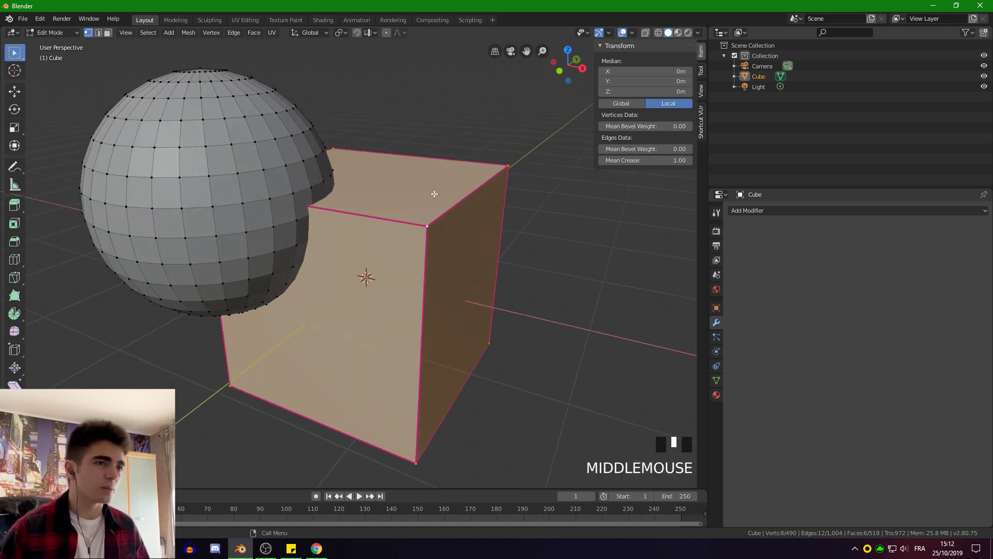
left_click(64, 34)
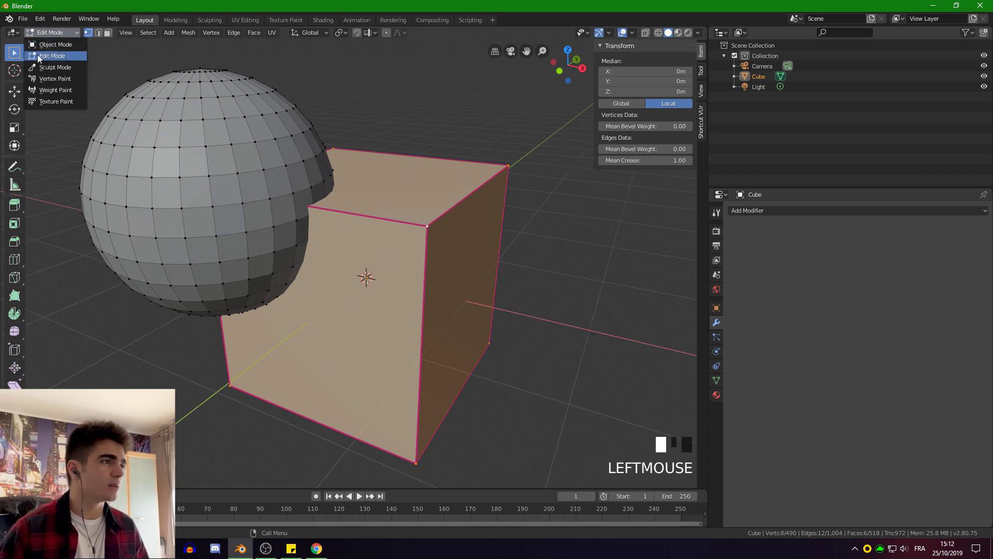
left_click(52, 44)
scroll(528, 177, "down", 2)
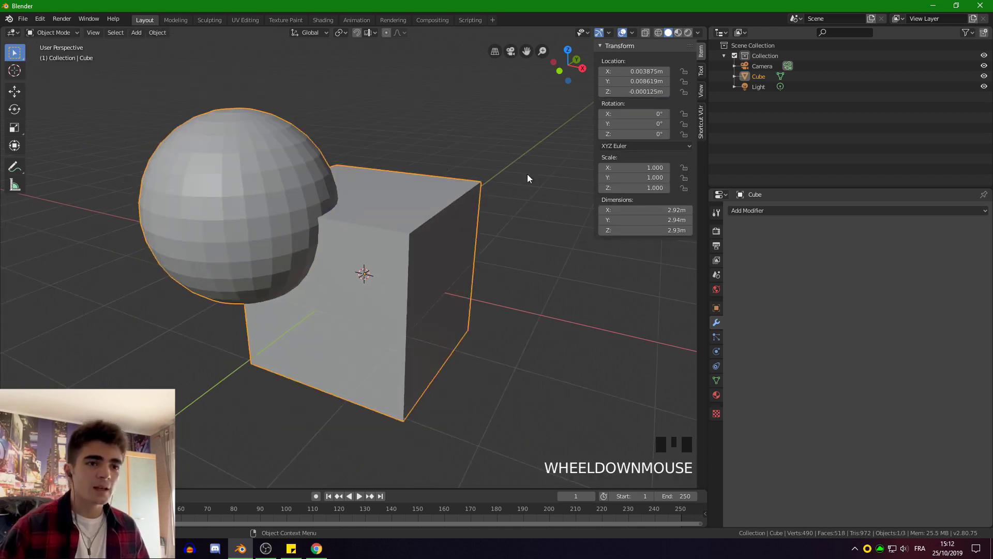
key("n")
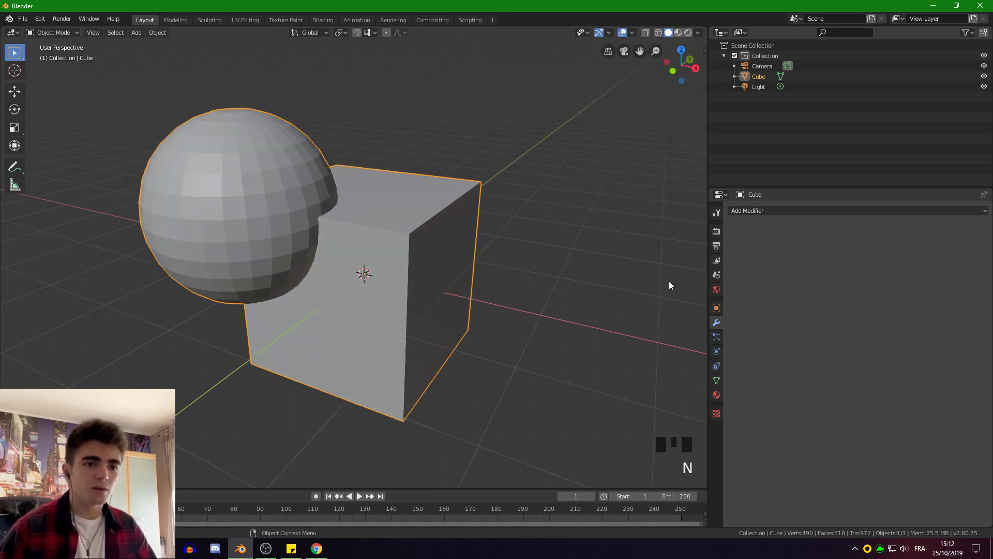
Add a Subdivision Surface modifier to the combined cube and sphere object and set its viewport subdivisions to 3
left_click(716, 322)
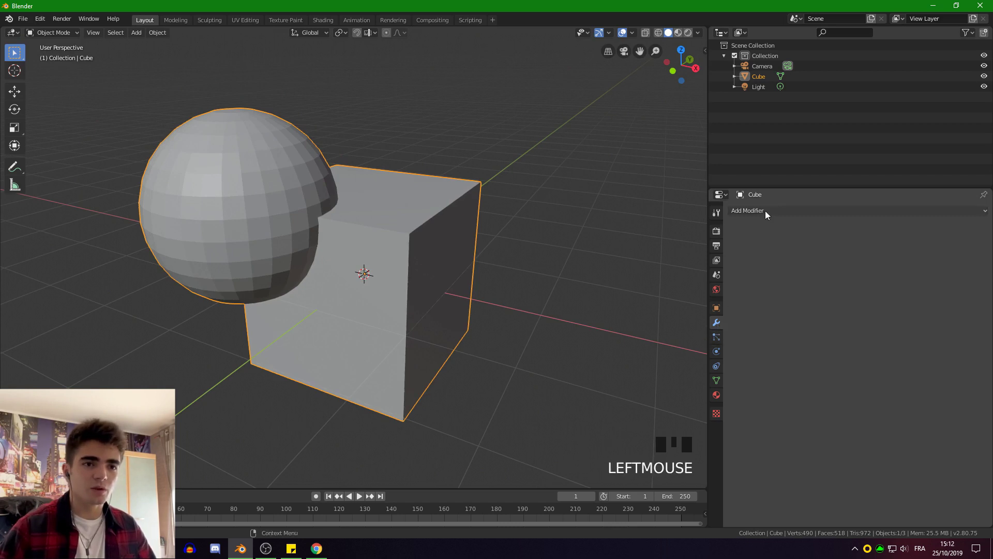
left_click(762, 210)
left_click(792, 382)
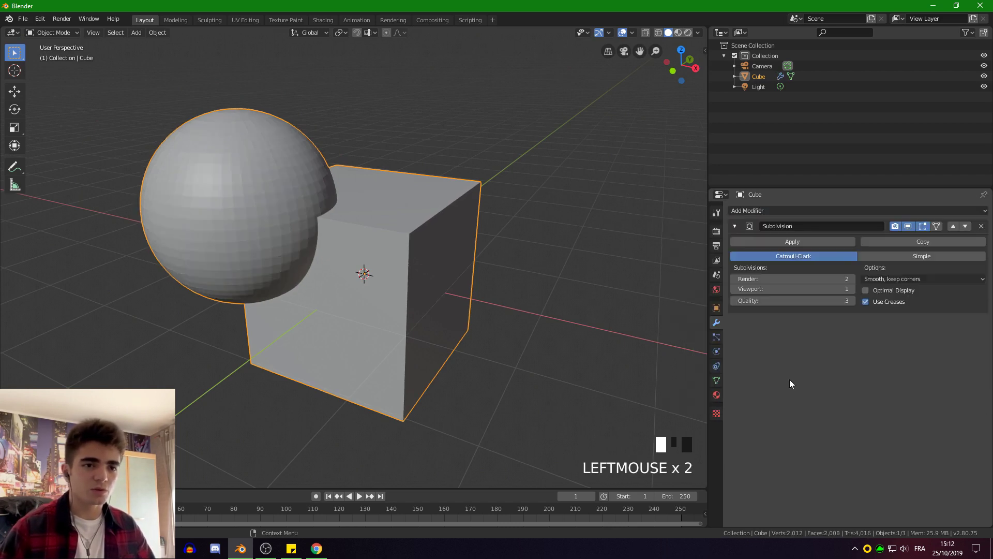
left_click(848, 289)
left_click(814, 335)
left_click(850, 289)
left_click(849, 288)
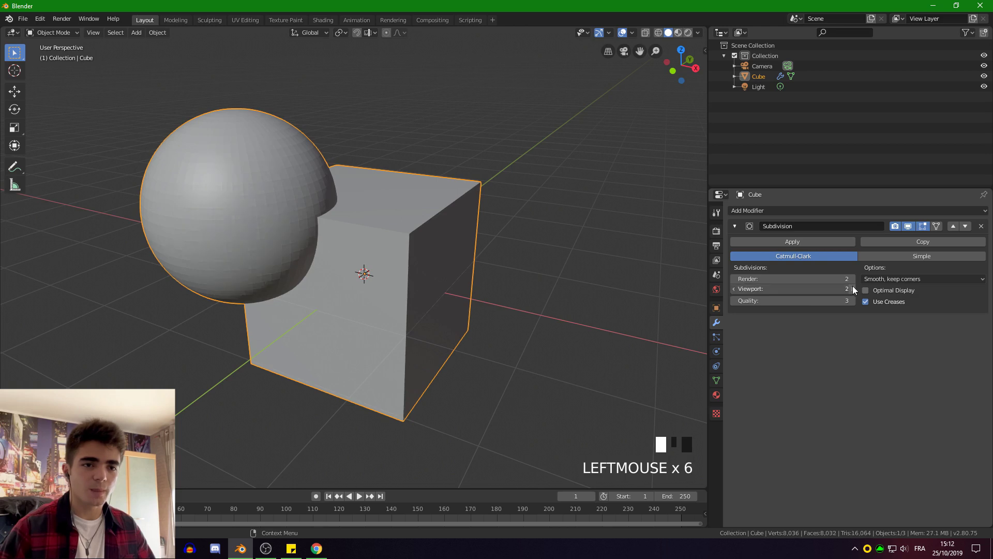
Examine the sphere's surface and the cube's creased edges from several angles under the Subdivision modifier
middle_click_drag(421, 244, 408, 249)
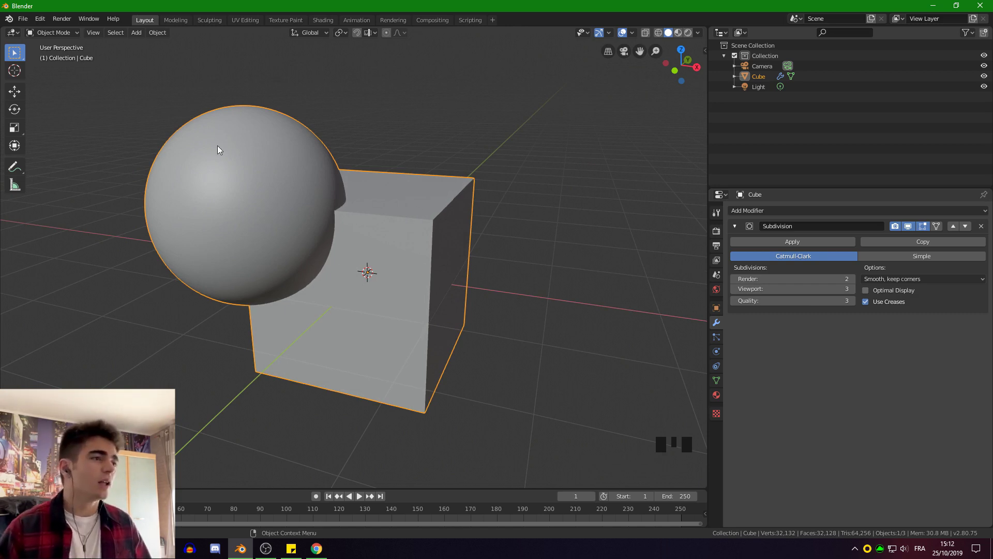
scroll(217, 150, "up", 2)
mouse_move(255, 178)
middle_mouse_down()
mouse_move(415, 193)
mouse_move(246, 165)
middle_mouse_up()
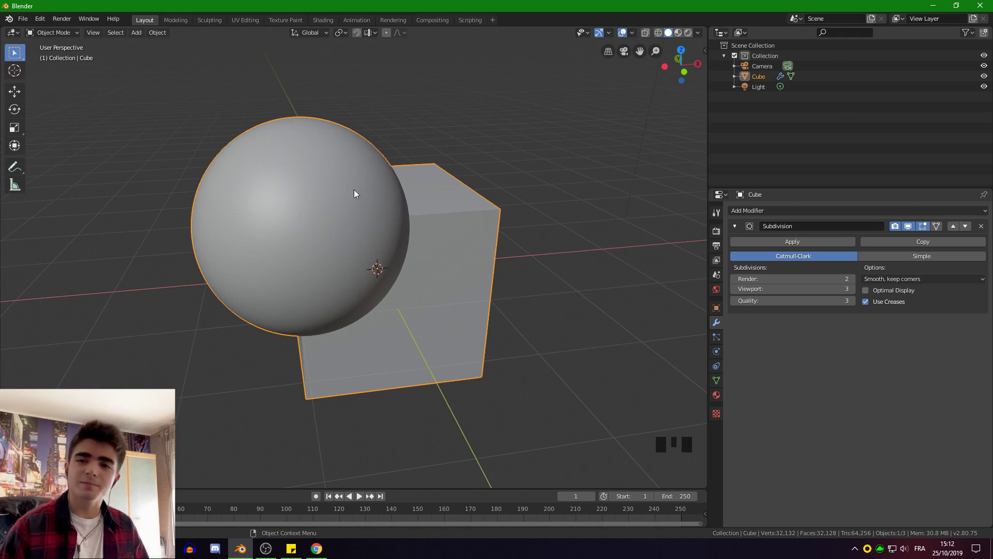
scroll(578, 169, "down", 1)
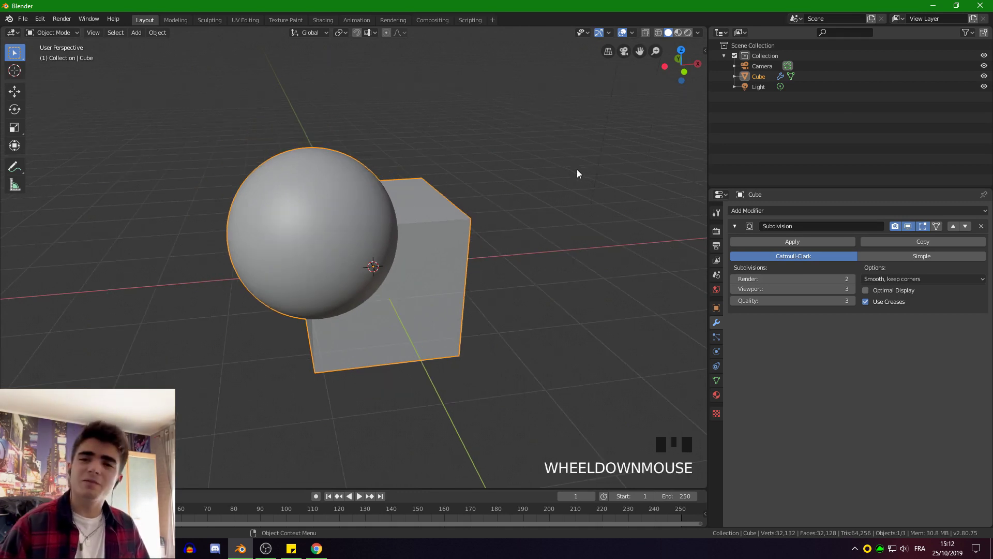
middle_click_drag(577, 170, 452, 174)
middle_click_drag(355, 161, 397, 175, "shift")
scroll(385, 164, "up", 2)
scroll(352, 152, "down", 1)
scroll(450, 162, "down", 1)
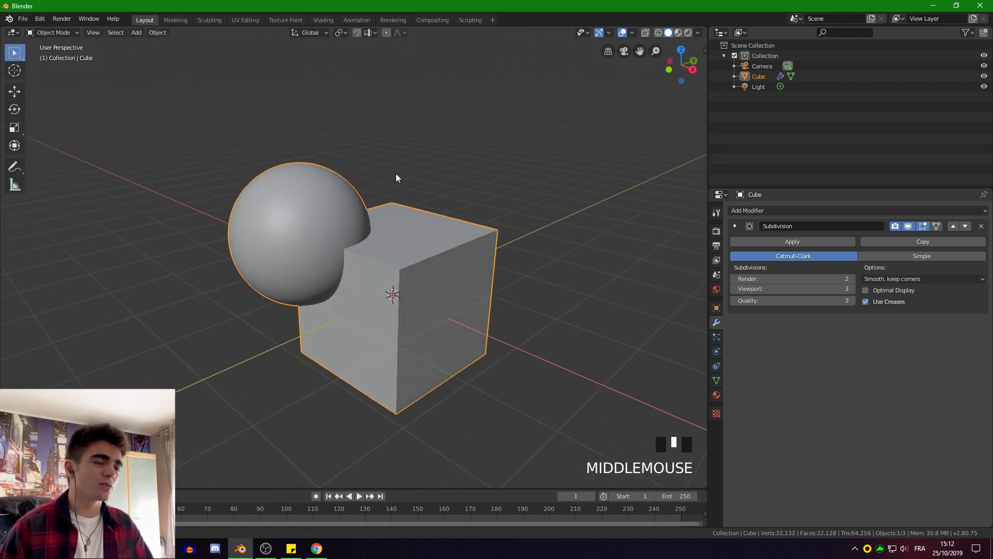